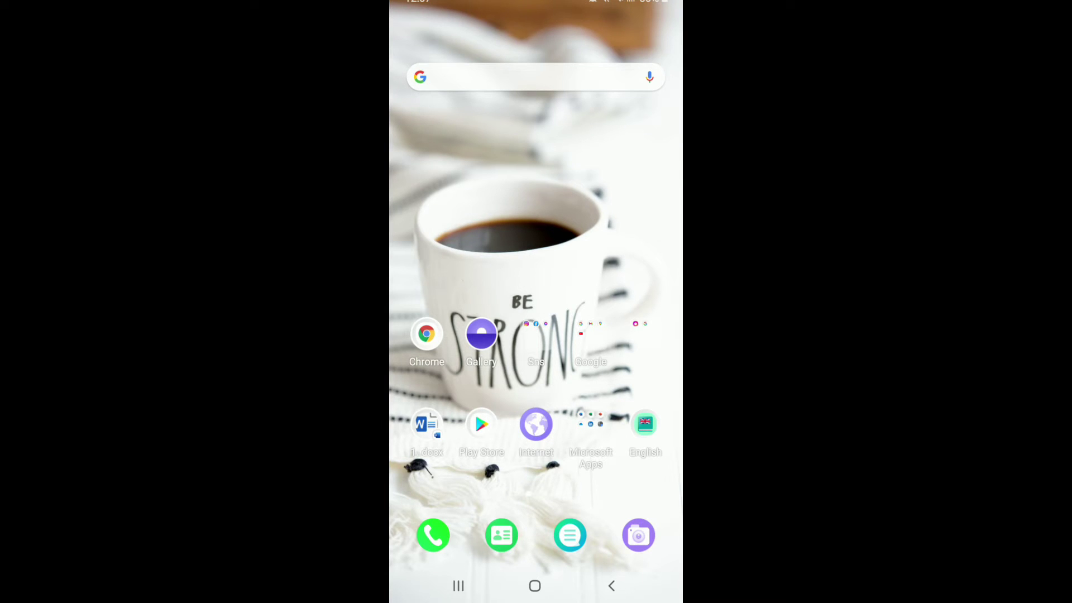
- Dismiss the power menu, open Viber Messenger's Play Store page from a 'viber' search, then go home
{"action": "key", "text": "XF86PowerOff"}
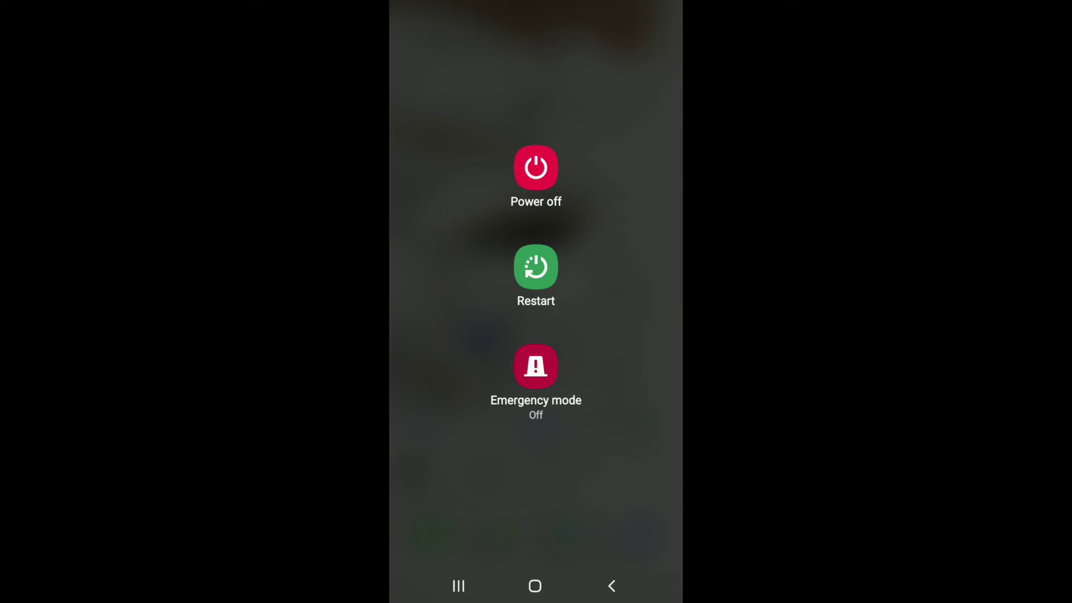
{"action": "key", "text": "Escape"}
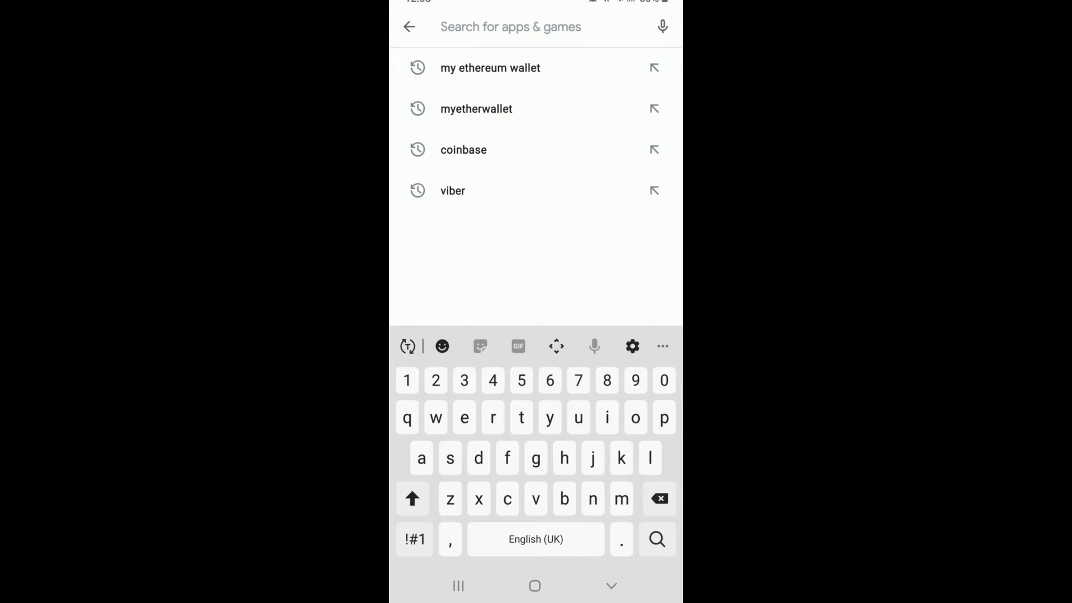
{"action": "type", "text": "viber"}
{"action": "key", "text": "Return"}
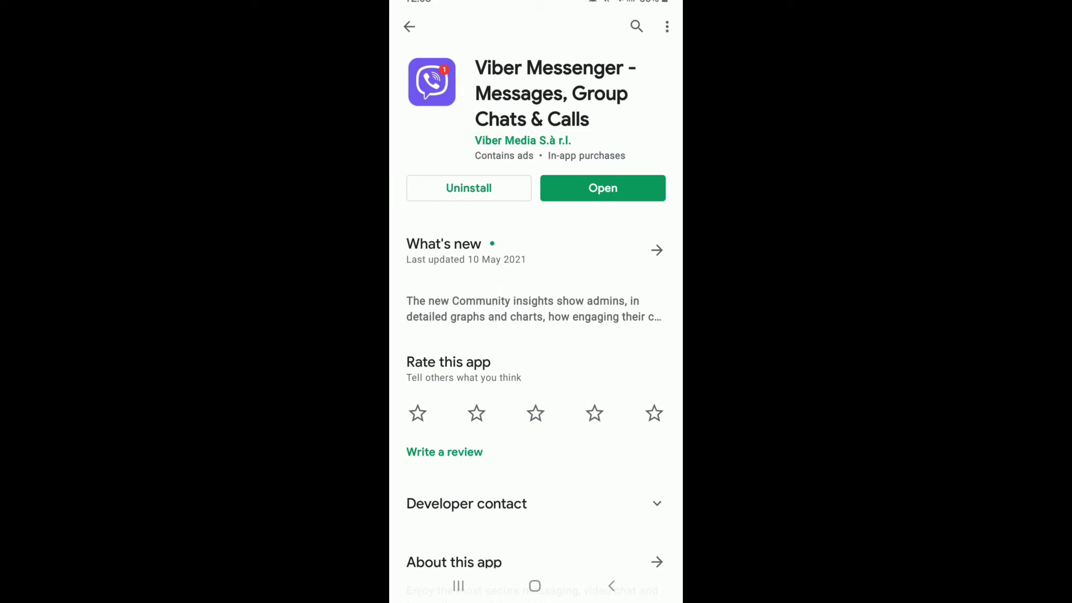
{"action": "left_click", "coordinate": [535, 586]}
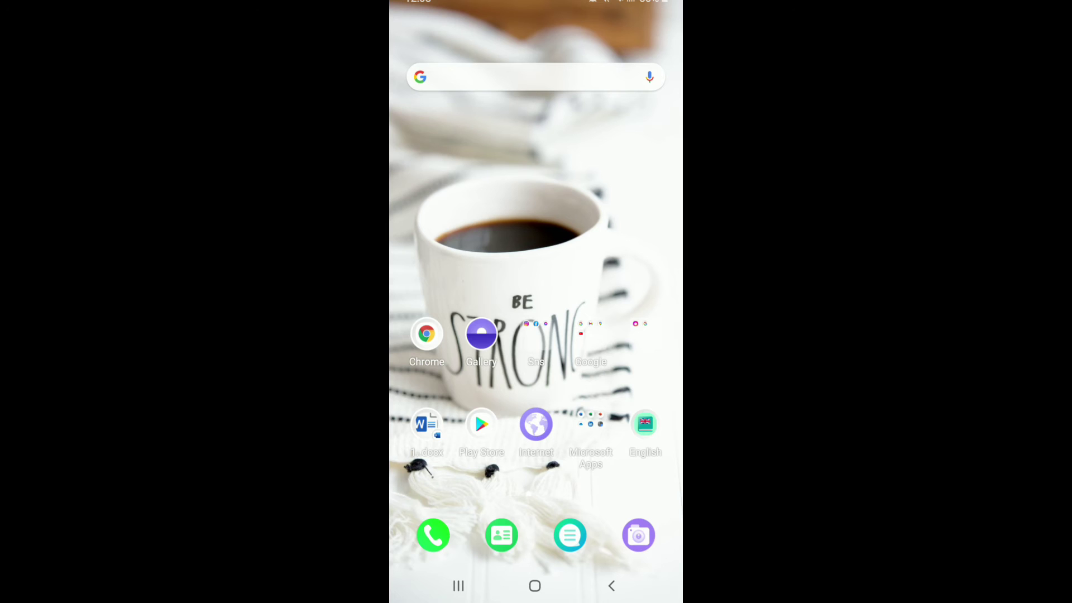
- Start Google's Speedtest check in Chrome via a 'speedtest' search on google.com.np, then go home
{"action": "left_click", "coordinate": [427, 333]}
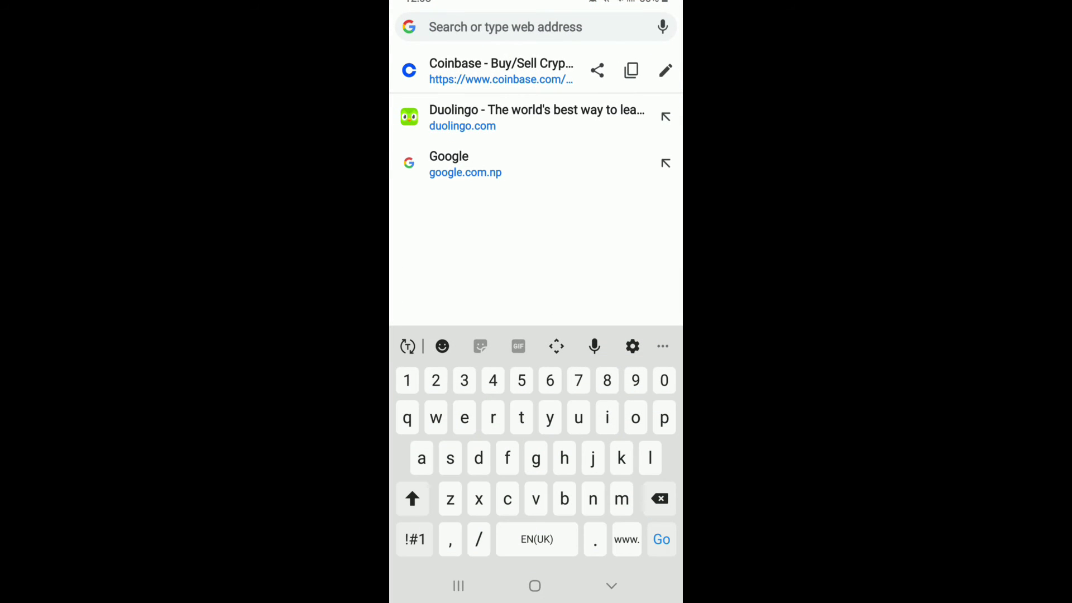
{"action": "left_click", "coordinate": [469, 27]}
{"action": "left_click", "coordinate": [466, 164]}
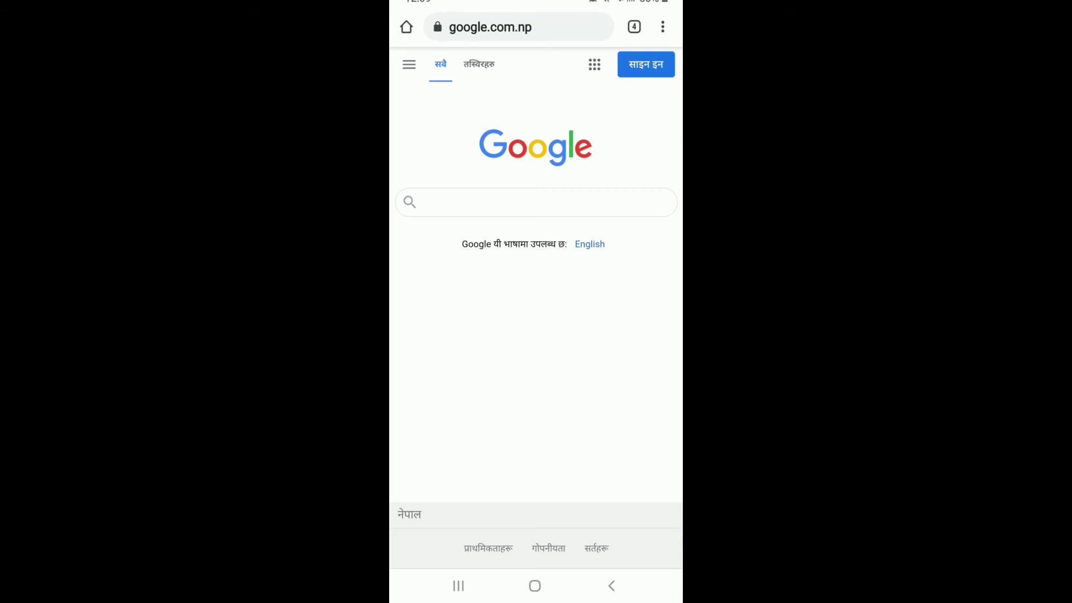
{"action": "left_click", "coordinate": [537, 201]}
{"action": "type", "text": "speedte"}
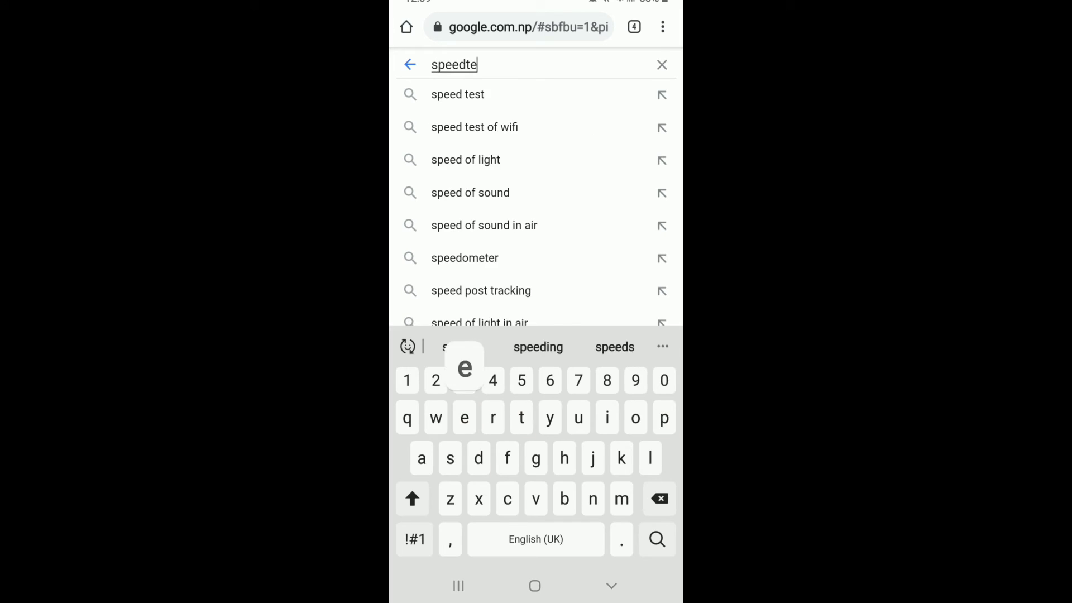
{"action": "key", "text": "Return"}
{"action": "left_click", "coordinate": [463, 381]}
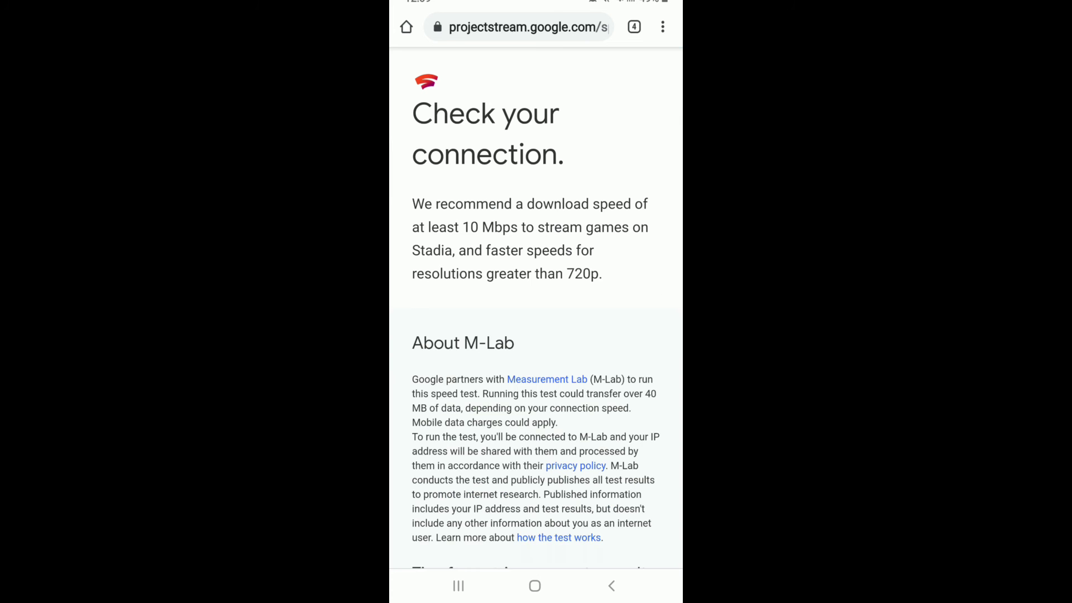
{"action": "scroll", "coordinate": [537, 335], "scroll_direction": "down", "scroll_amount": 3}
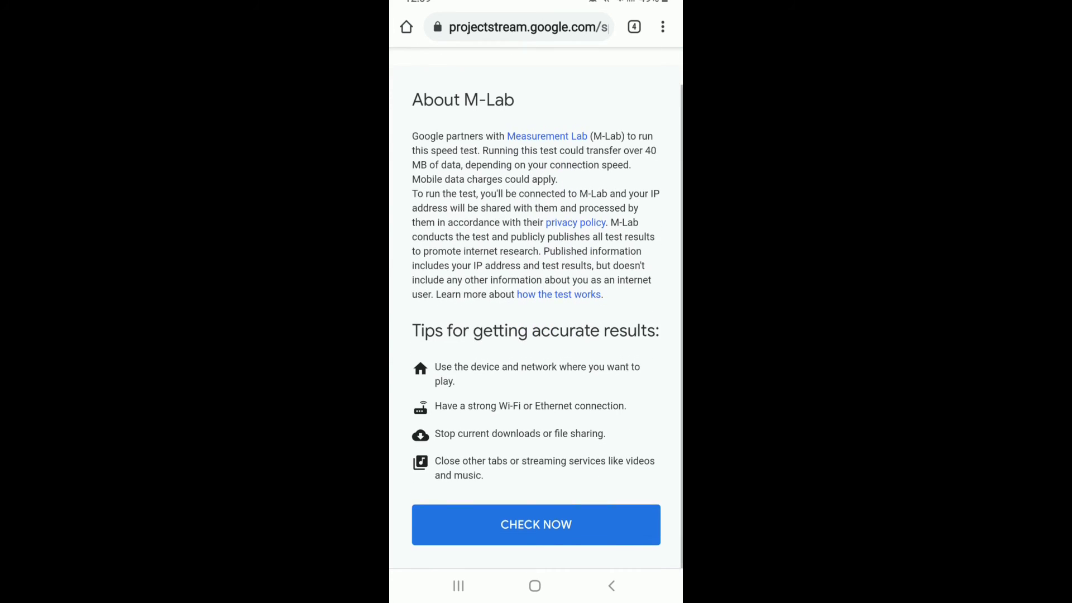
{"action": "left_click", "coordinate": [537, 525]}
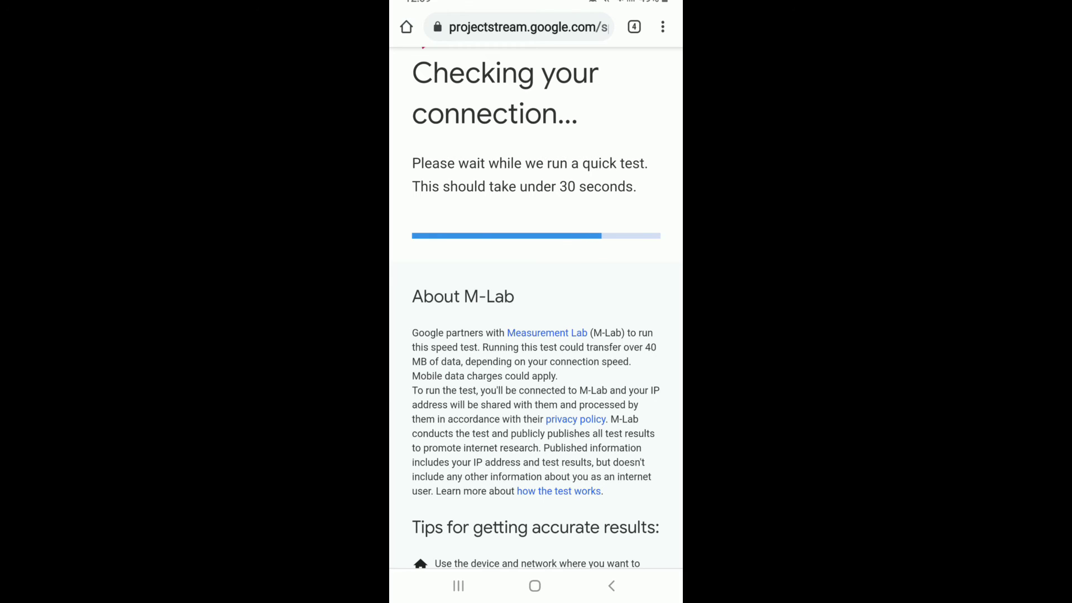
{"action": "left_click", "coordinate": [535, 585]}
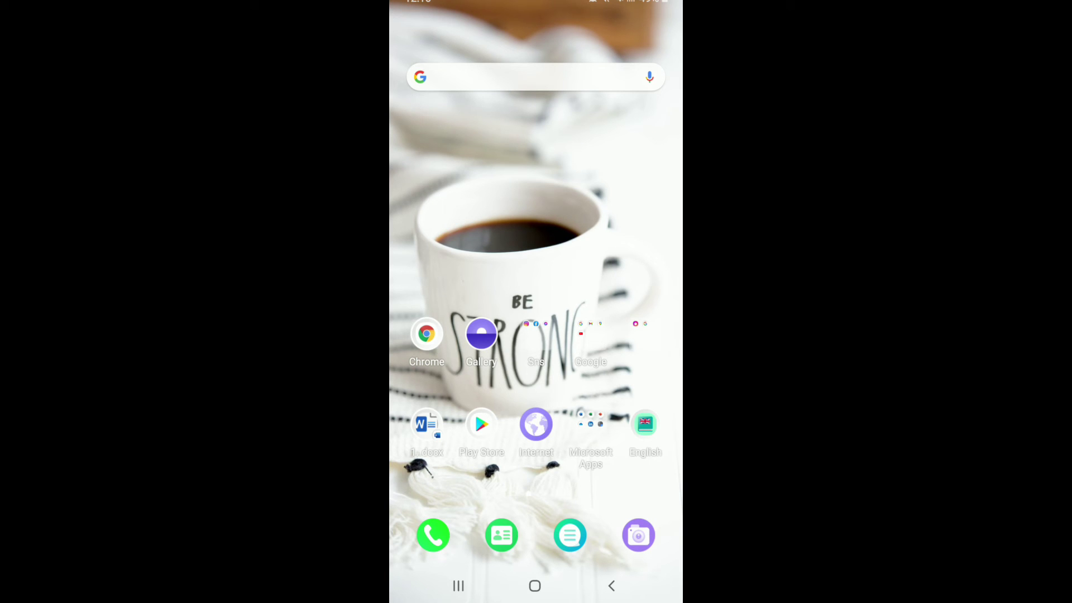
- Open Viber's App info page through the app drawer and Settings > Apps
{"action": "left_click_drag", "start_coordinate": [537, 503], "coordinate": [536, 210]}
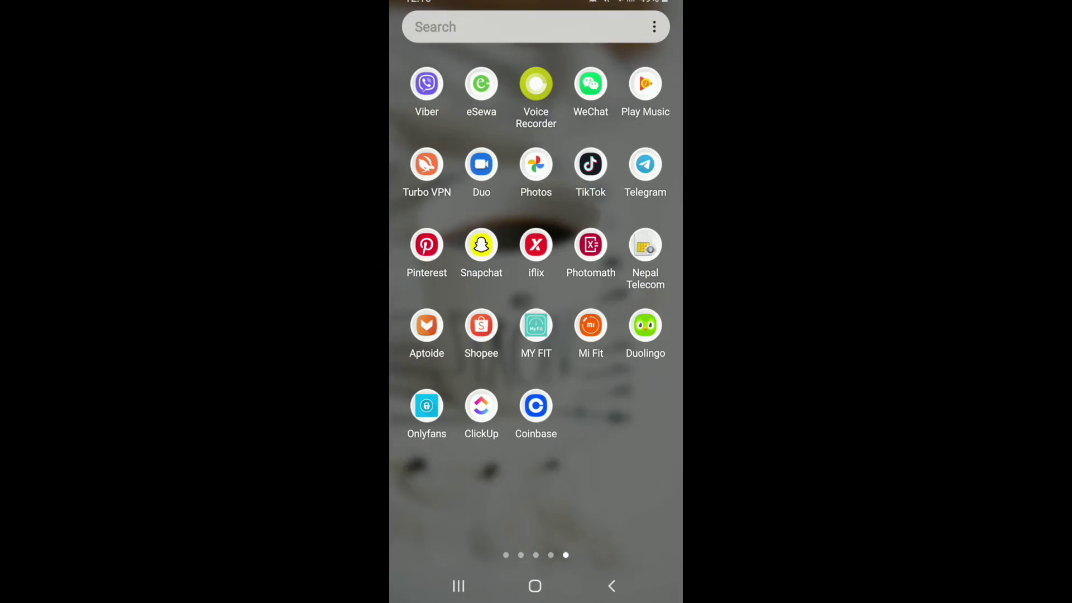
{"action": "left_click_drag", "start_coordinate": [436, 335], "coordinate": [636, 335]}
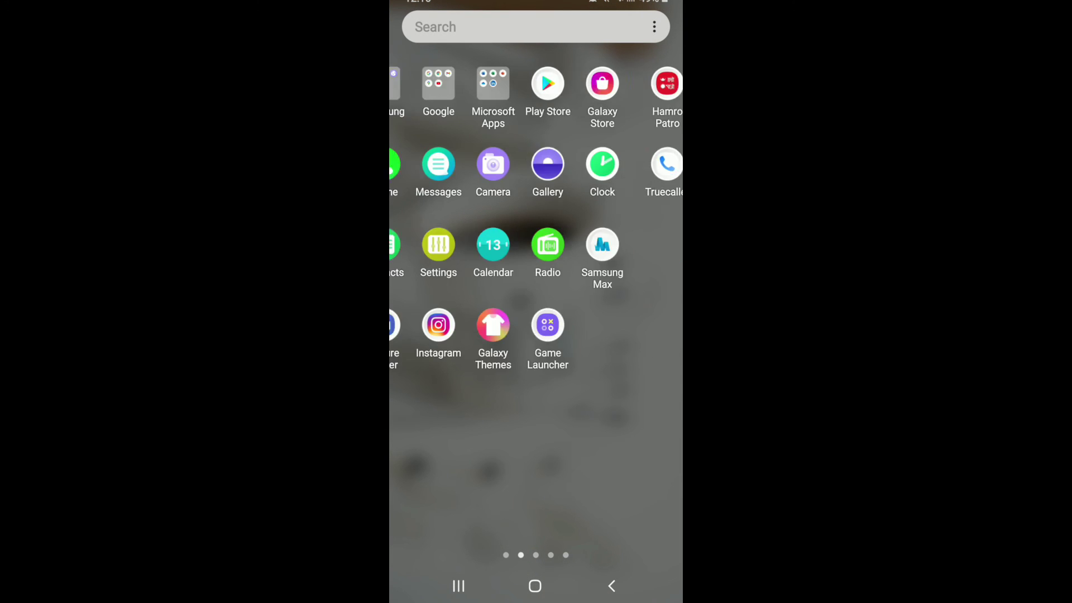
{"action": "left_click", "coordinate": [438, 244]}
{"action": "scroll", "coordinate": [536, 335], "scroll_direction": "down", "scroll_amount": 10}
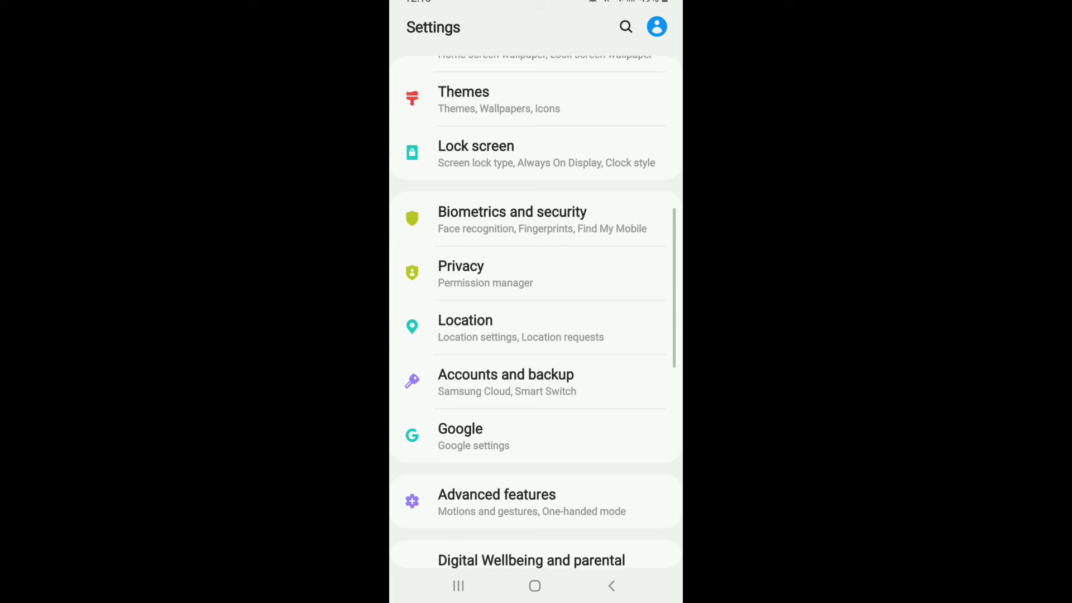
{"action": "left_click", "coordinate": [454, 400]}
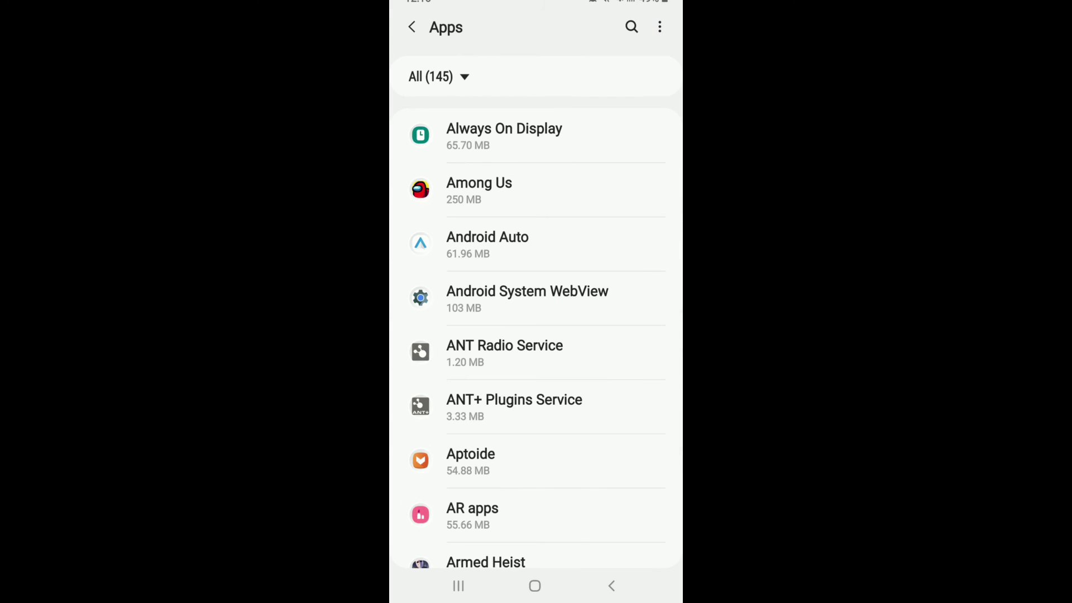
{"action": "scroll", "coordinate": [536, 335], "scroll_direction": "down", "scroll_amount": 2}
{"action": "scroll", "coordinate": [536, 335], "scroll_direction": "down", "scroll_amount": 5}
{"action": "scroll", "coordinate": [536, 336], "scroll_direction": "down", "scroll_amount": 5}
{"action": "scroll", "coordinate": [536, 335], "scroll_direction": "down", "scroll_amount": 5}
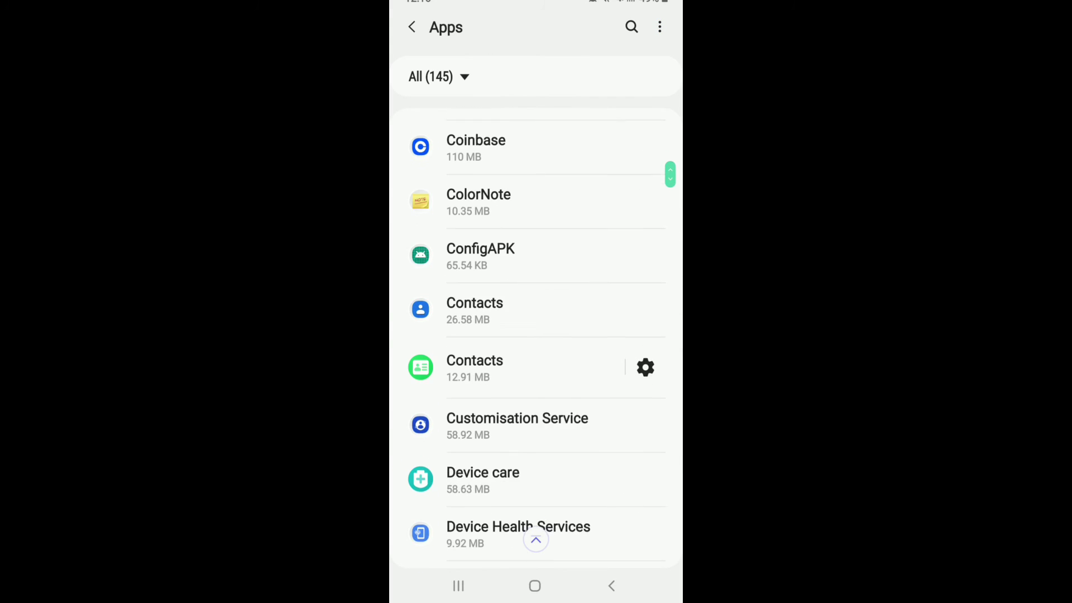
{"action": "scroll", "coordinate": [536, 335], "scroll_direction": "down", "scroll_amount": 1}
{"action": "scroll", "coordinate": [536, 335], "scroll_direction": "down", "scroll_amount": 2}
{"action": "scroll", "coordinate": [537, 335], "scroll_direction": "down", "scroll_amount": 3}
{"action": "scroll", "coordinate": [536, 335], "scroll_direction": "down", "scroll_amount": 5}
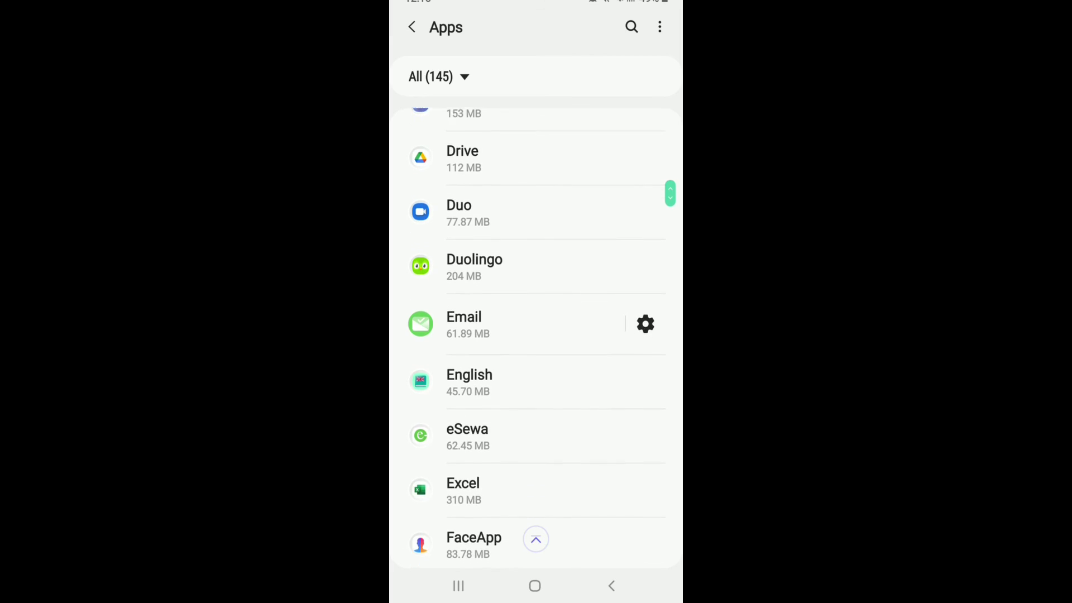
{"action": "scroll", "coordinate": [536, 336], "scroll_direction": "down", "scroll_amount": 1}
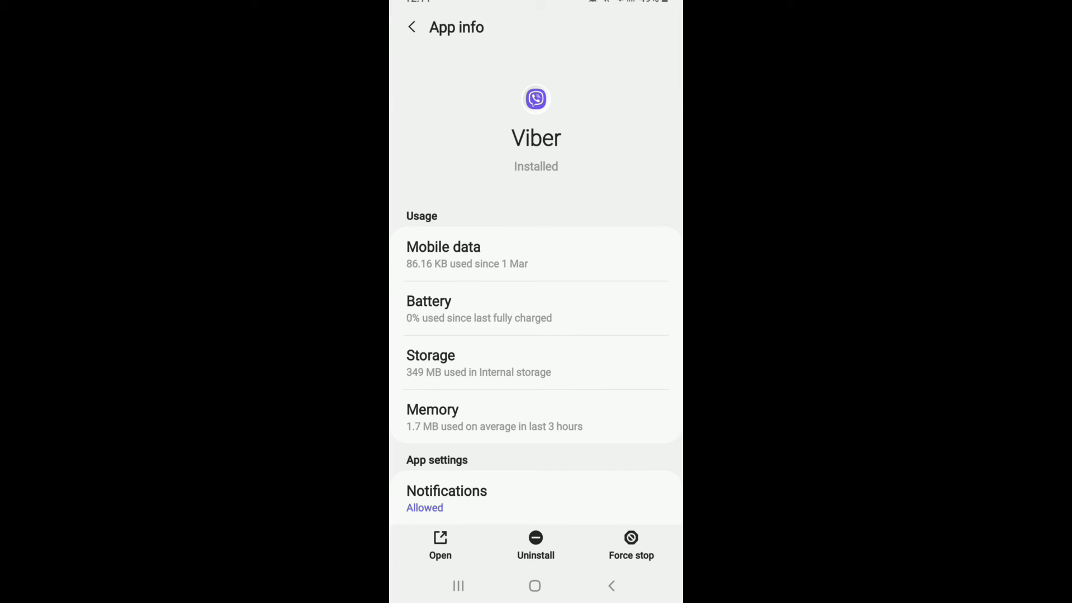
- Clear Viber's cache to 0 B in Storage and bring up the Clear data confirmation
{"action": "left_click", "coordinate": [536, 362]}
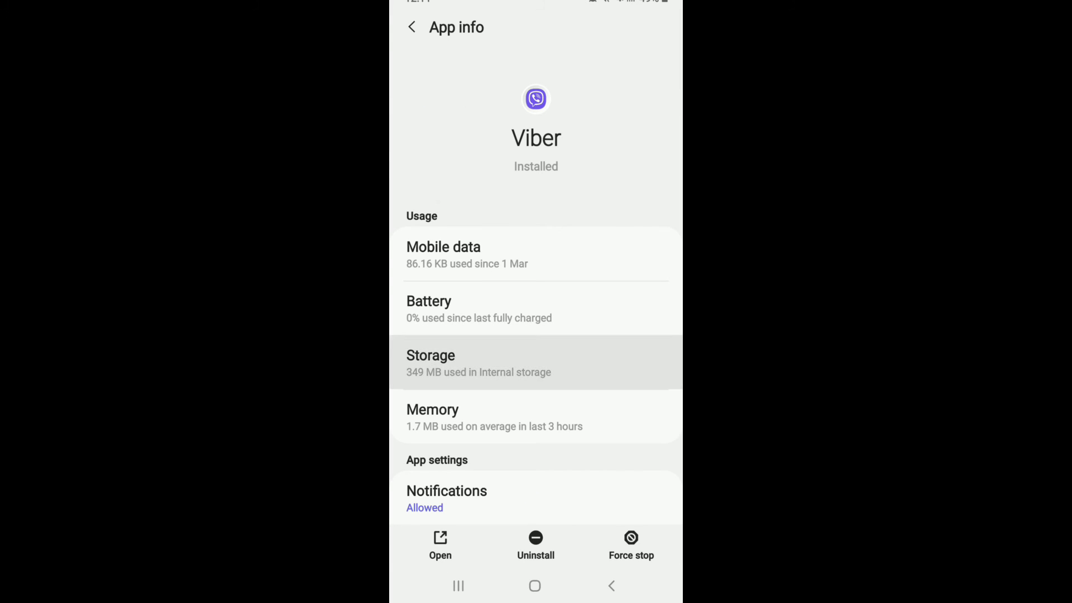
{"action": "left_click", "coordinate": [608, 546]}
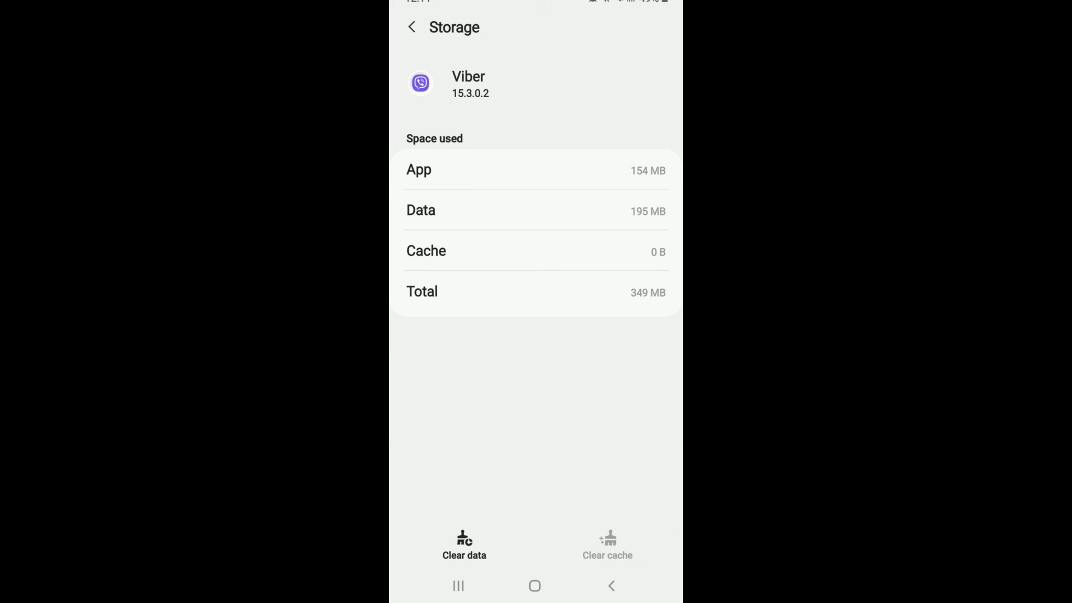
{"action": "left_click", "coordinate": [465, 546]}
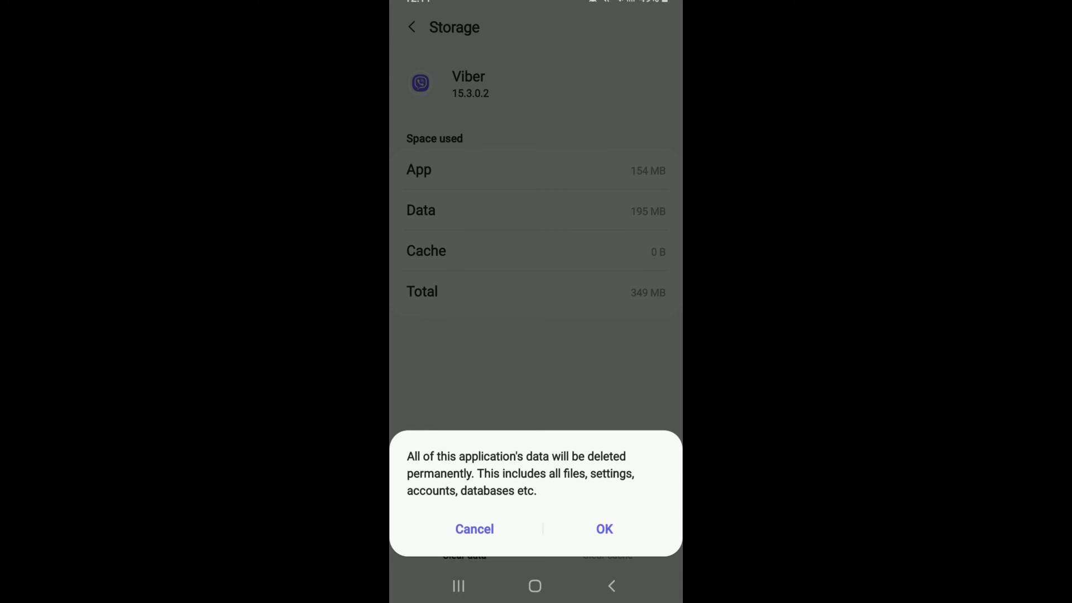